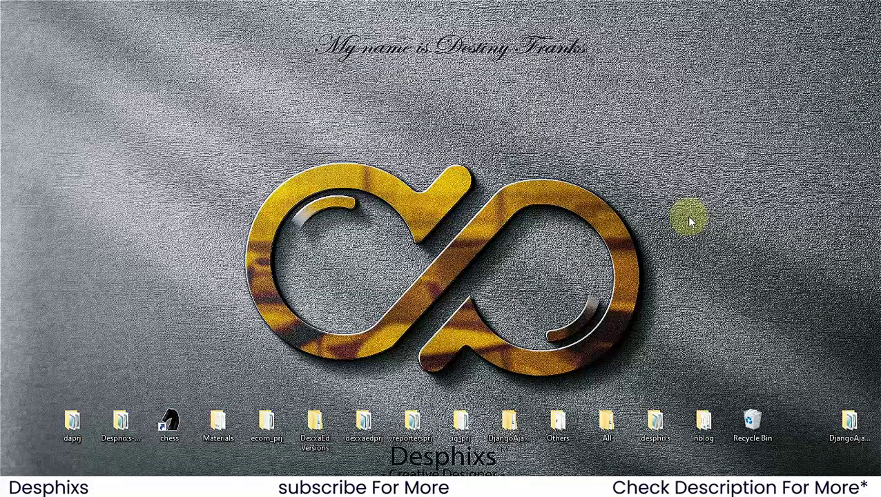
Bring the Chrome window with the Django student app at 127.0.0.1:8000 to the front
key("super+Tab")
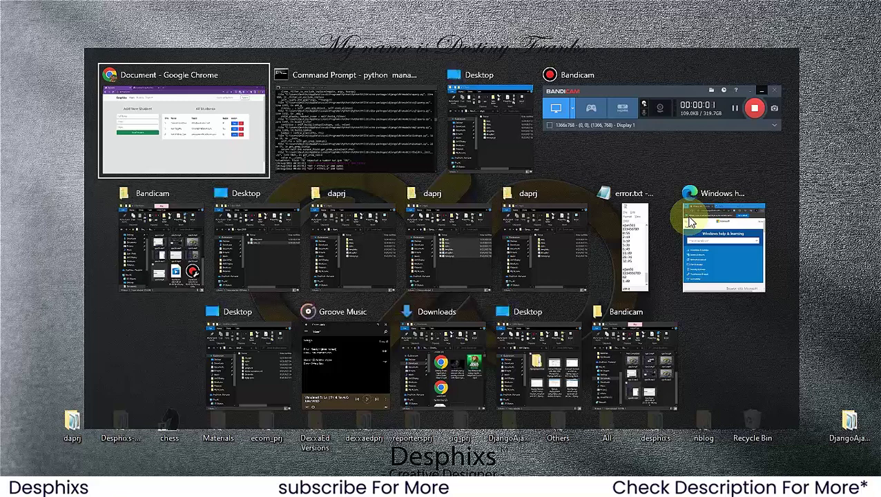
key("Return")
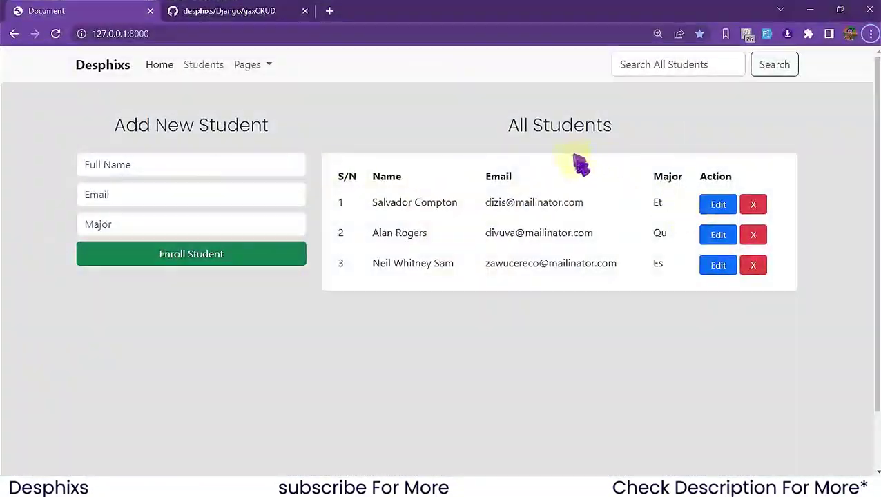
left_click(645, 350)
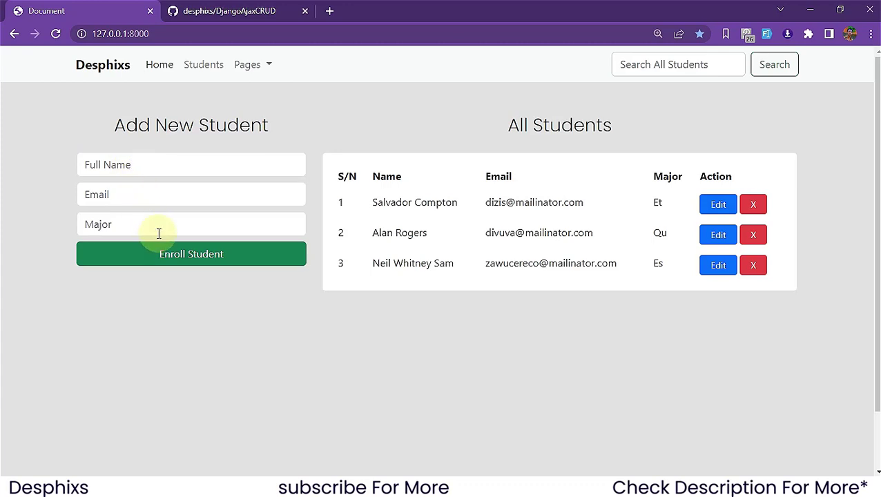
left_click(173, 255)
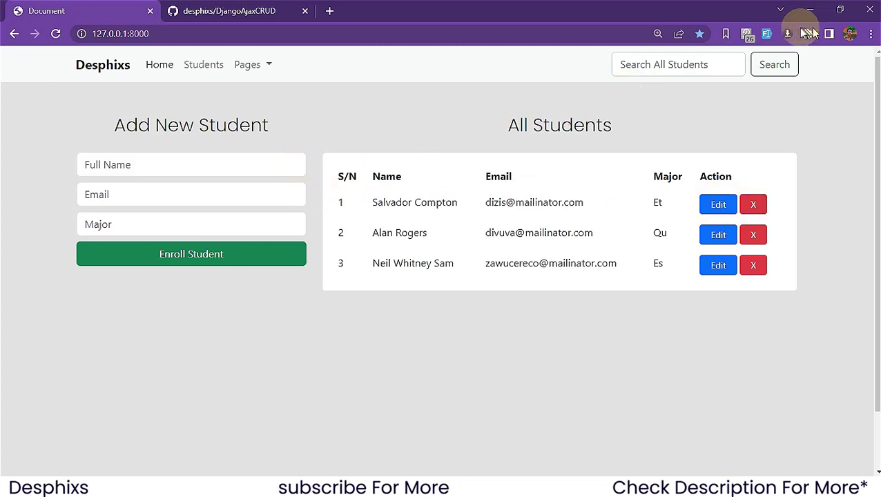
Auto-fill sample student details, change the major to BE, and enroll as the fourth student
left_click(766, 35)
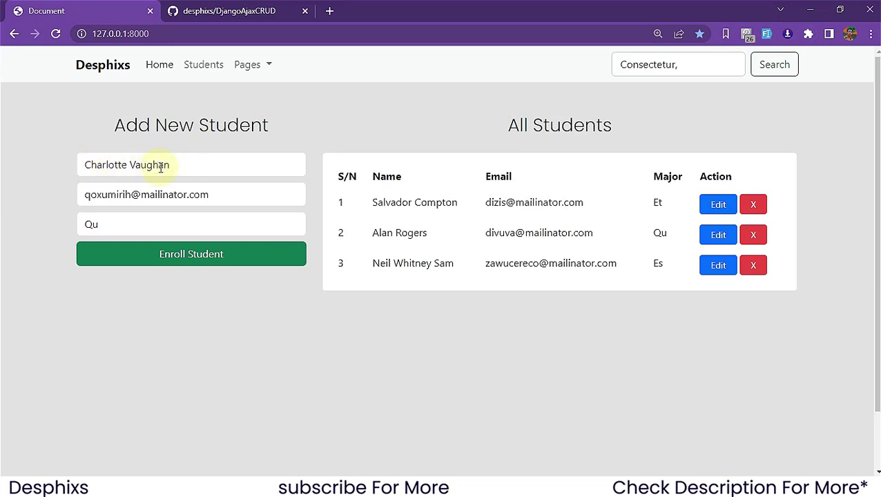
left_click_drag(188, 194, 227, 192)
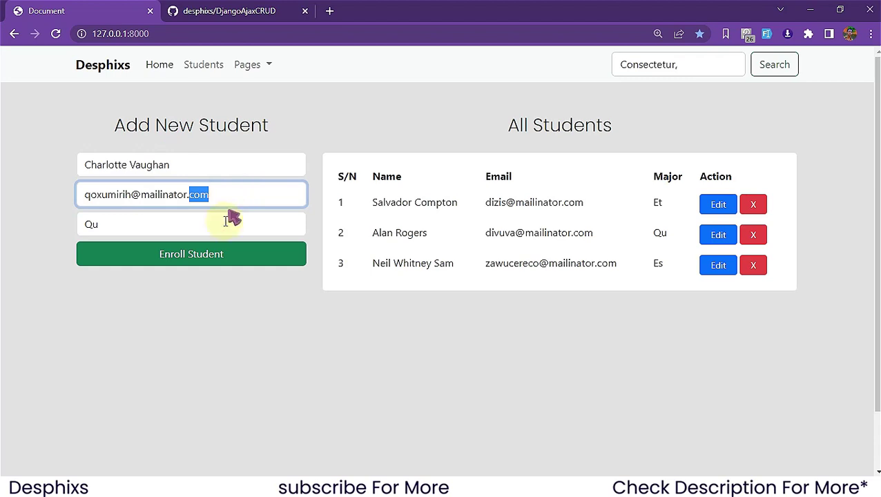
double_click(221, 230)
left_click(184, 239)
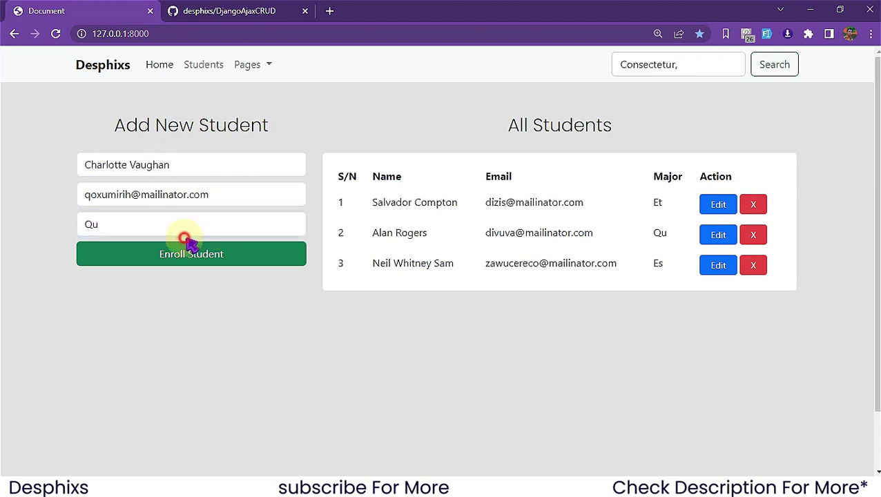
double_click(184, 231)
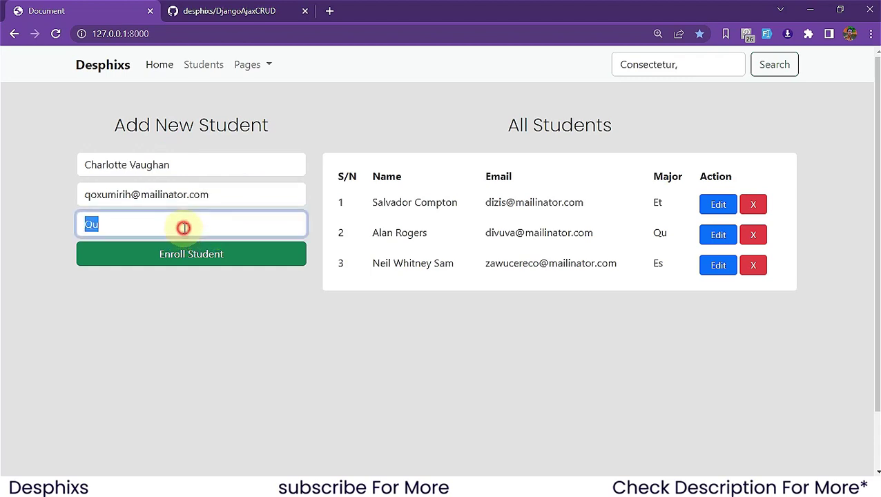
type("BE")
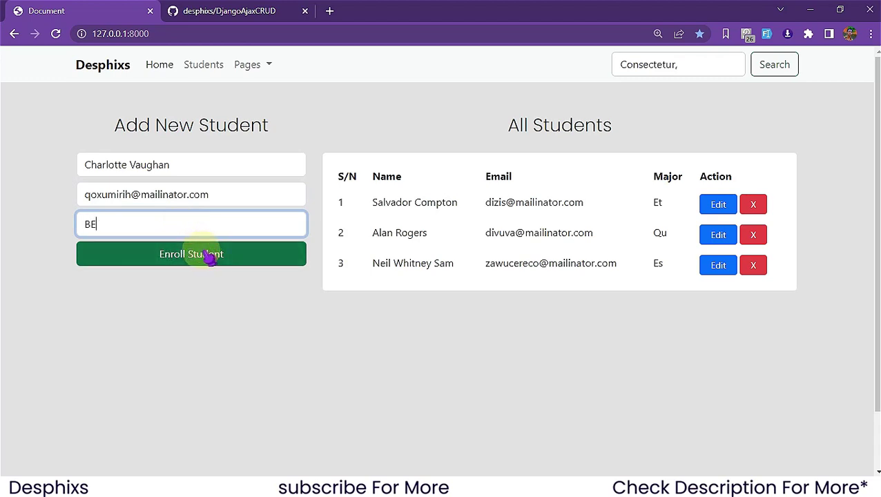
left_click(204, 254)
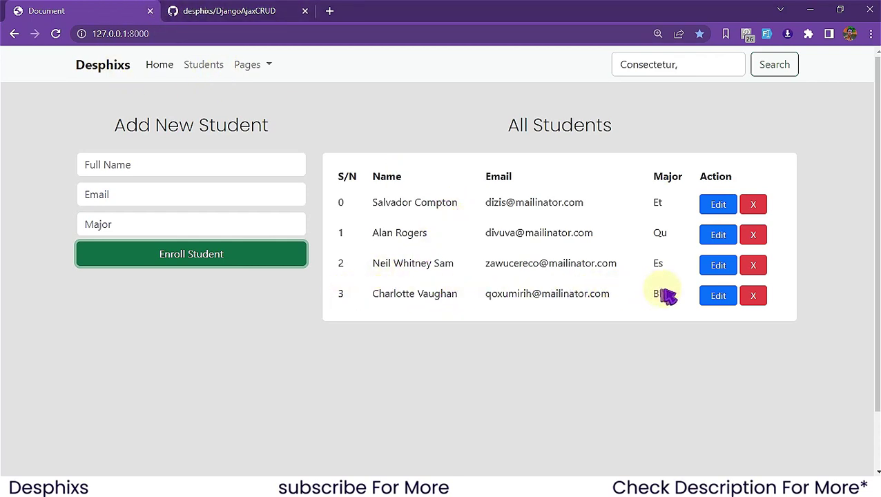
Delete the fourth and then the third student from the list
left_click(753, 295)
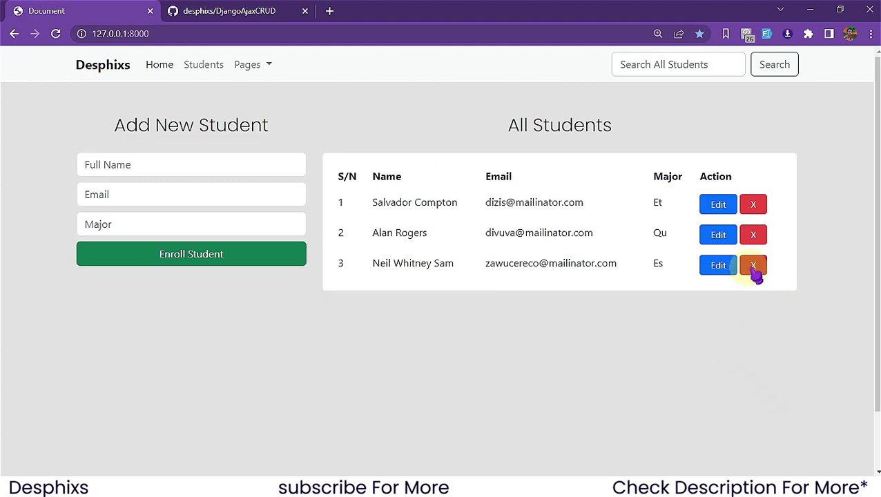
left_click(754, 273)
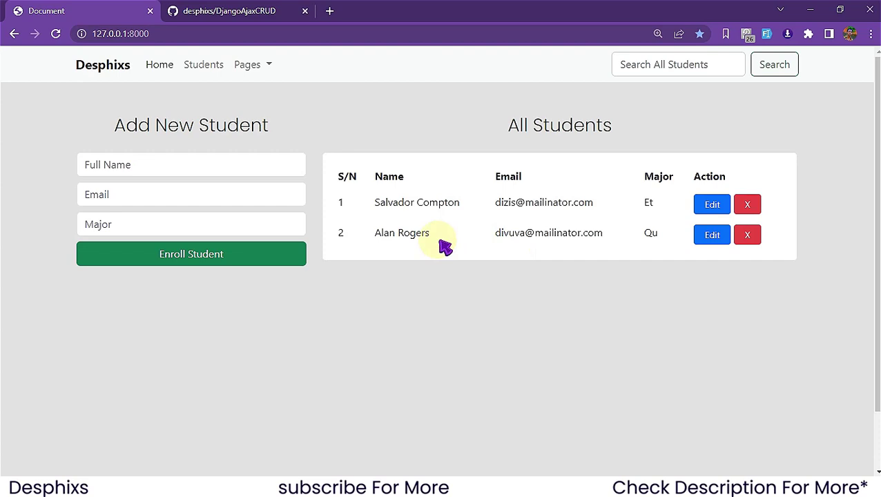
Edit the second student's major from Qu to CS and save it
left_click(712, 236)
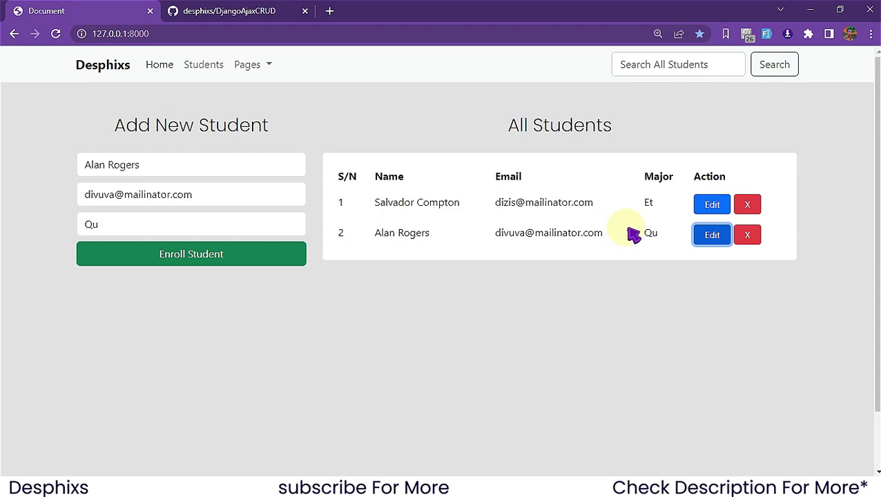
left_click(711, 205)
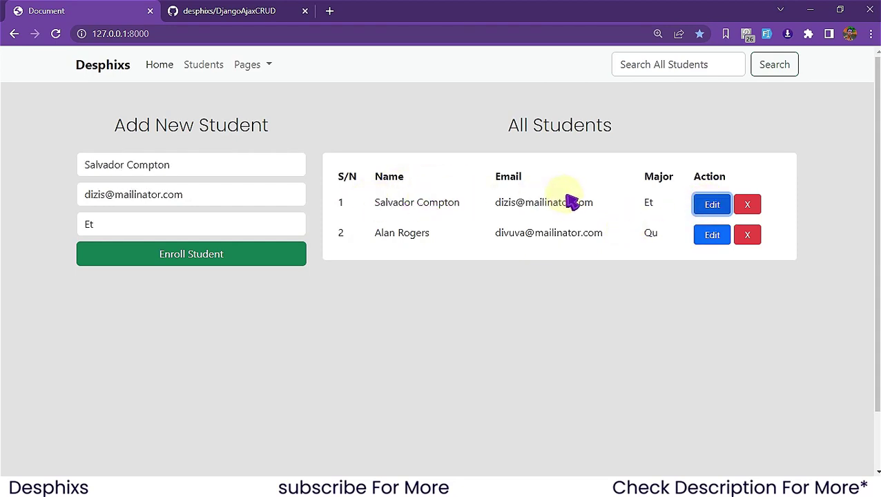
left_click(711, 235)
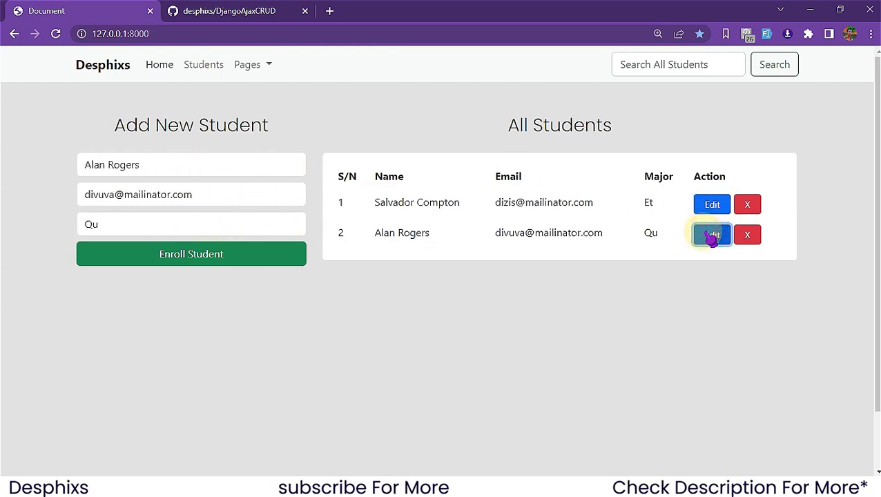
double_click(247, 222)
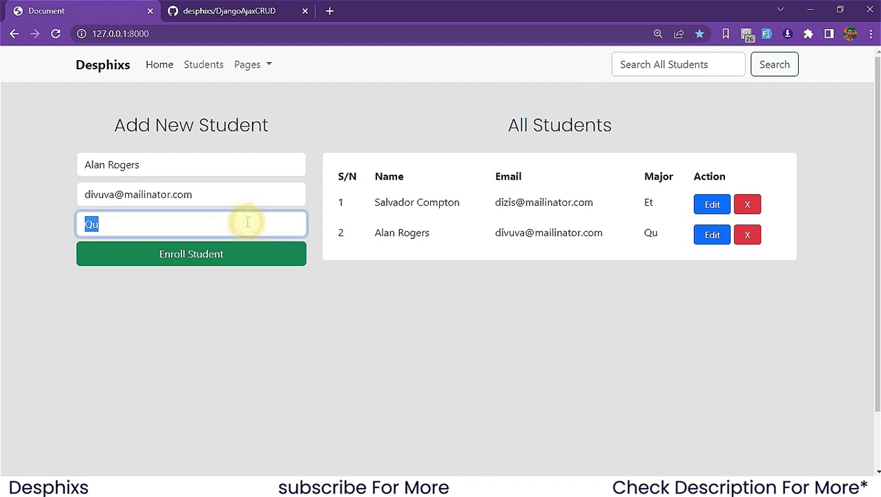
type("CS")
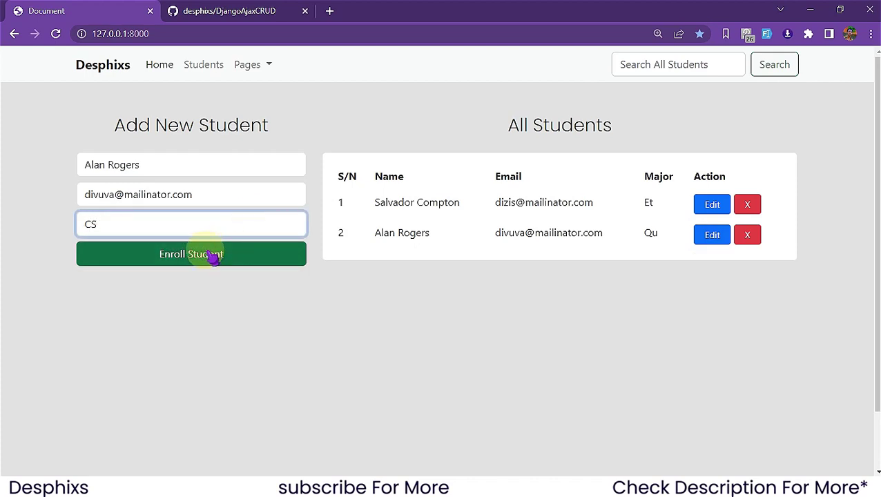
left_click(214, 256)
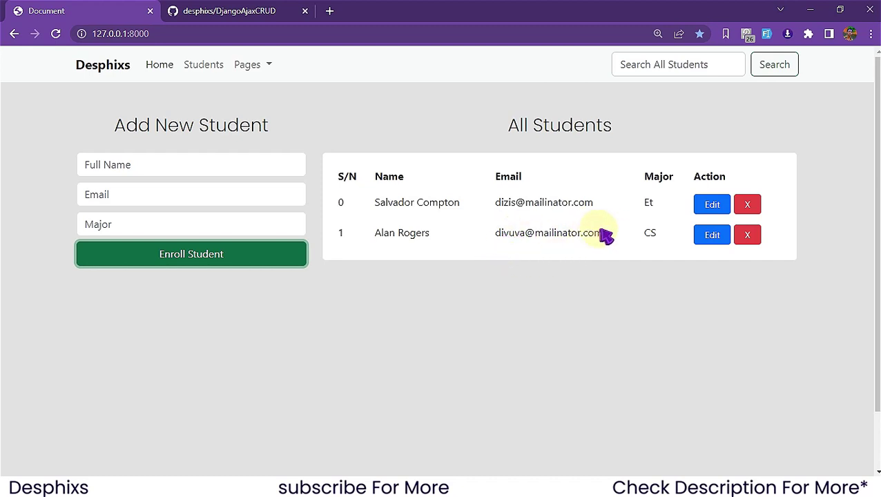
Replace 'mailinator' with 'gmail' in the second student's email and save the record
left_click(718, 236)
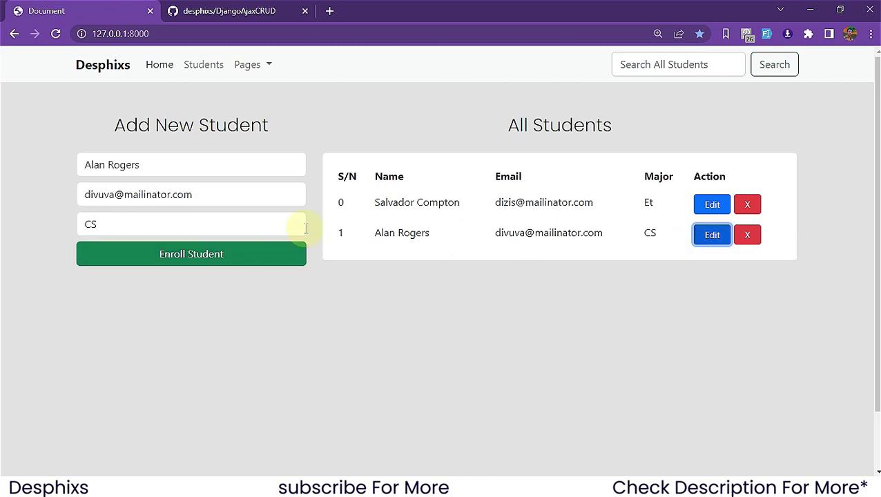
double_click(146, 194)
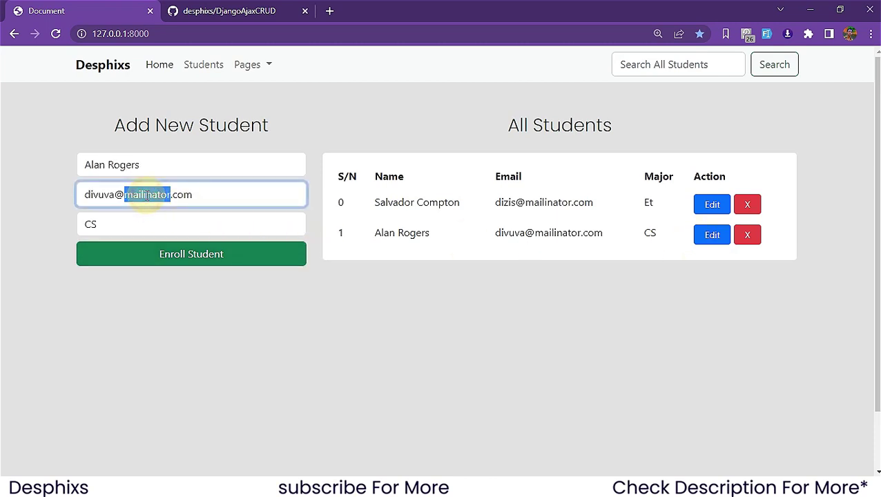
type("gmail")
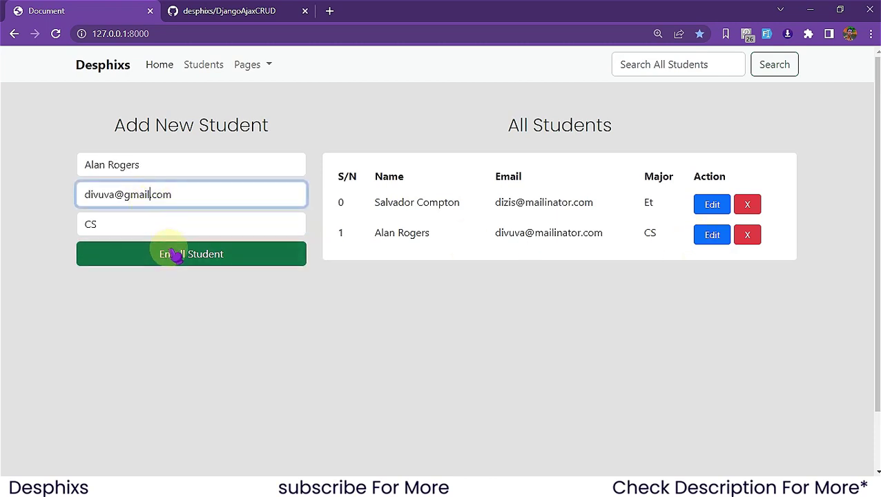
left_click(183, 259)
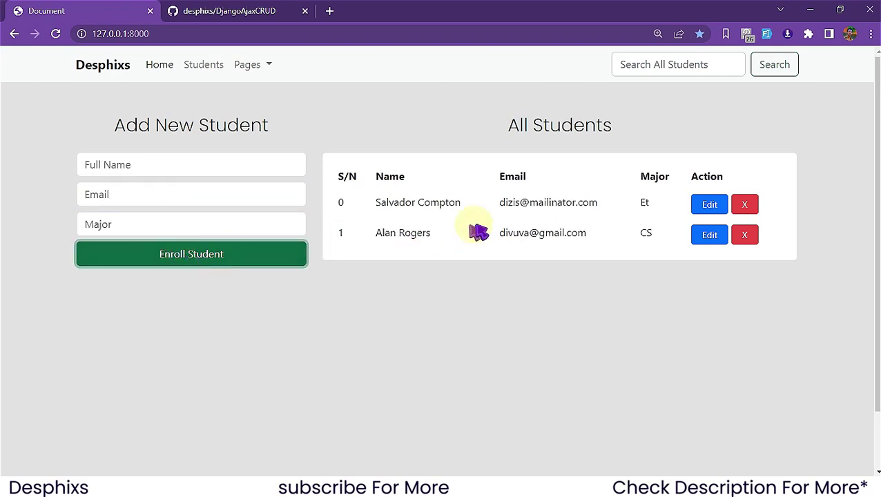
left_click(563, 236)
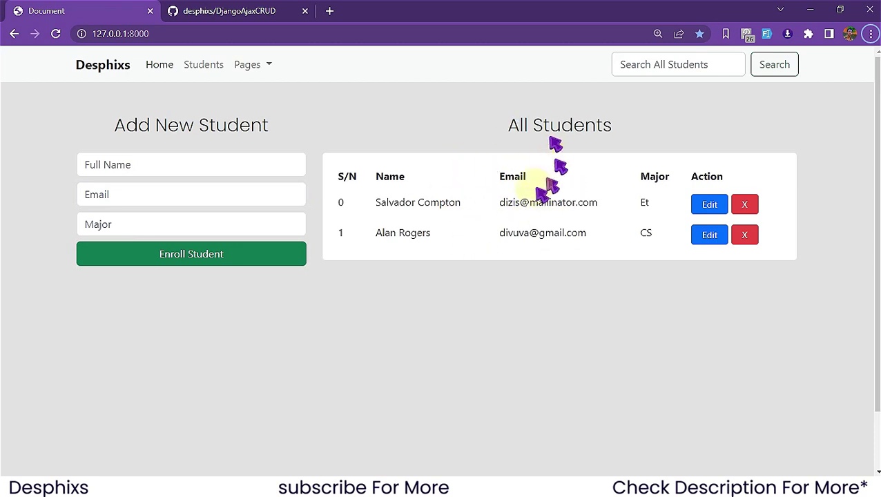
Open the Django admin in a new tab, view the student records, then return to the app
left_click(329, 11)
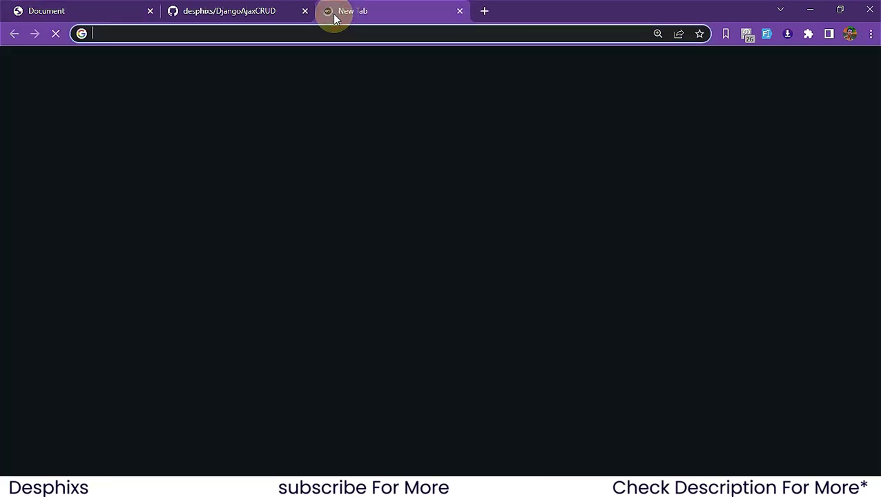
type("127.0.0.1:8000")
type("/ad")
key("Return")
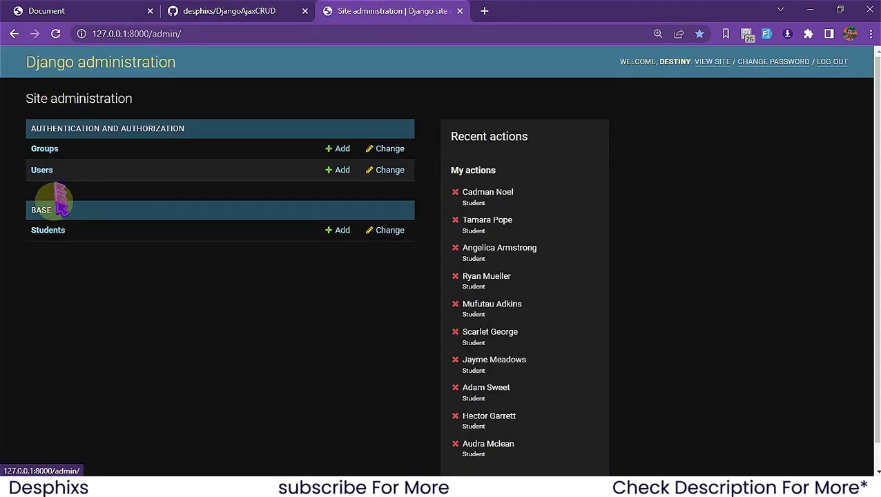
left_click(61, 233)
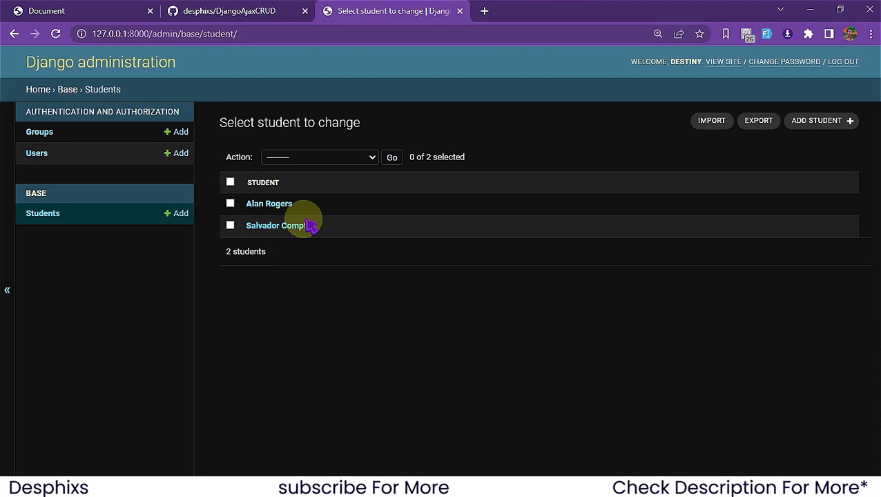
left_click(99, 6)
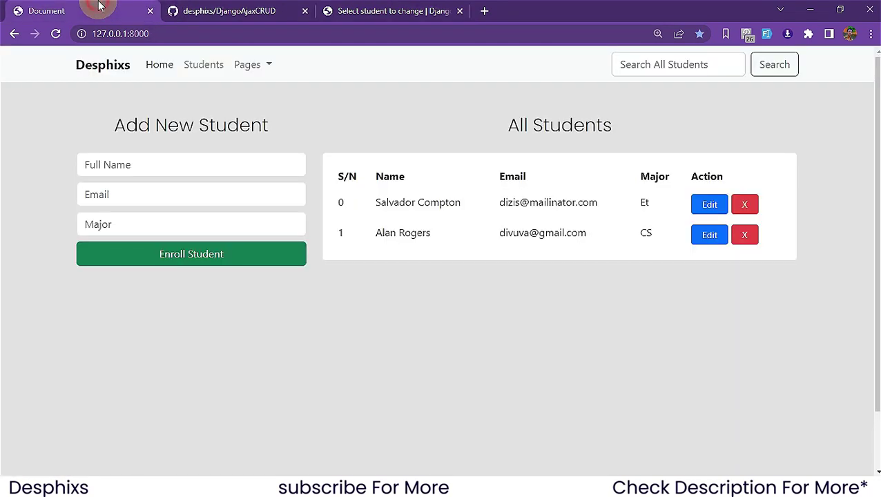
Delete the second-row student and reload the admin list to confirm only 1 student remains
left_click(757, 236)
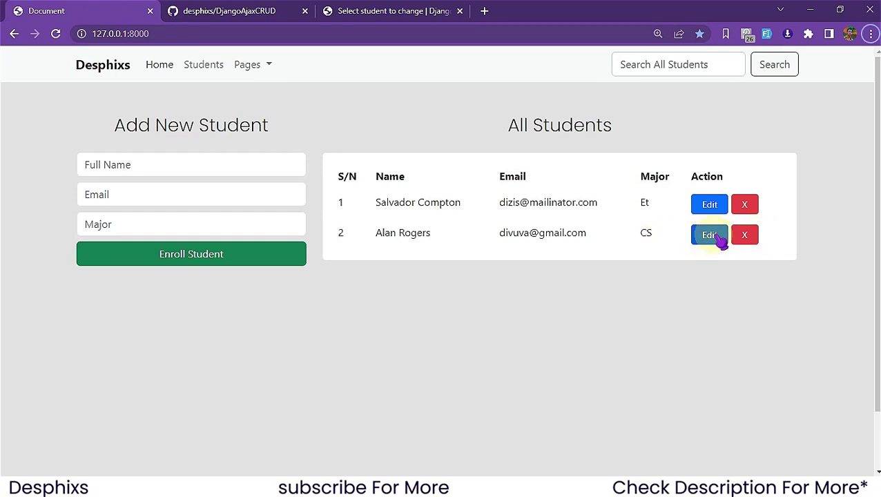
left_click(362, 9)
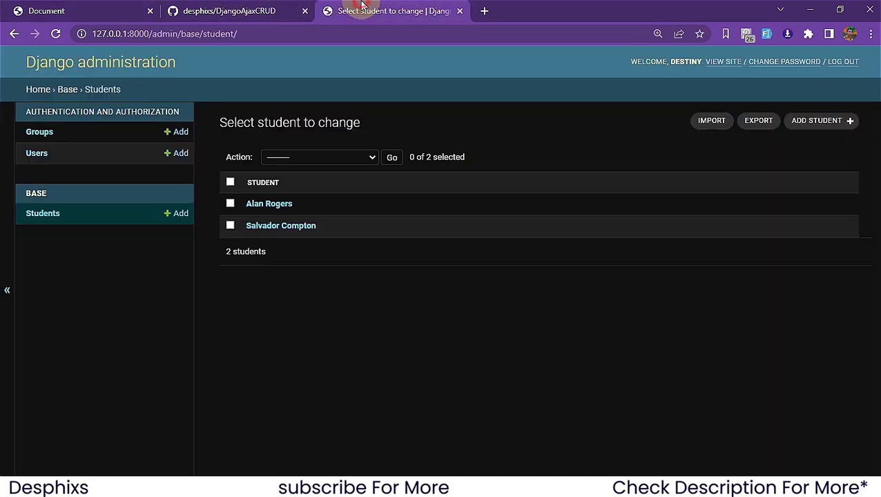
left_click(56, 33)
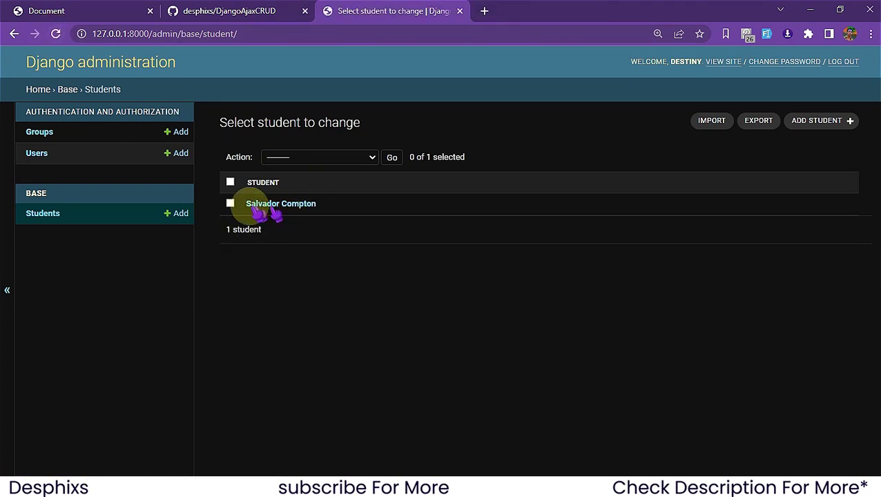
left_click(40, 11)
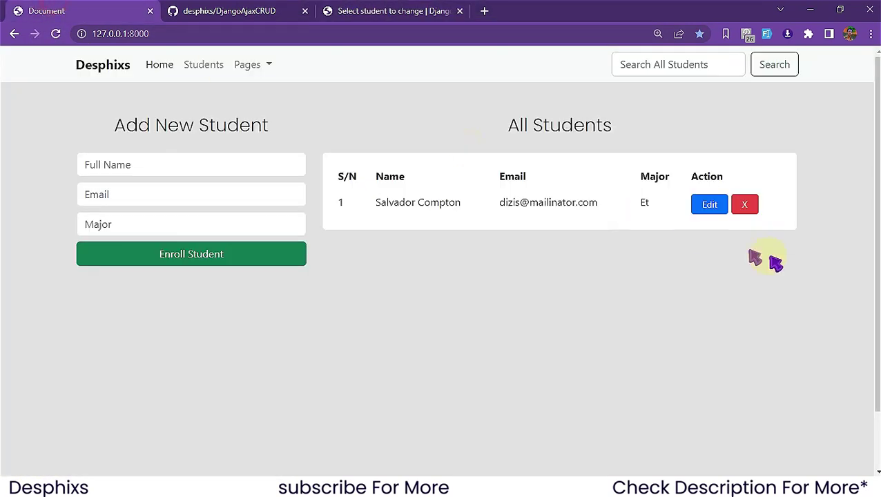
Change the remaining student's first name to 'ra' in Full Name and save the edit
left_click(709, 205)
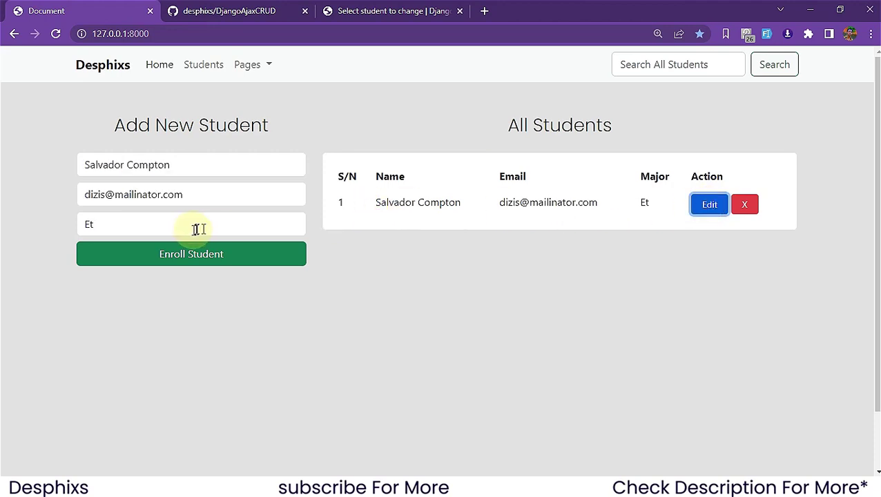
double_click(173, 234)
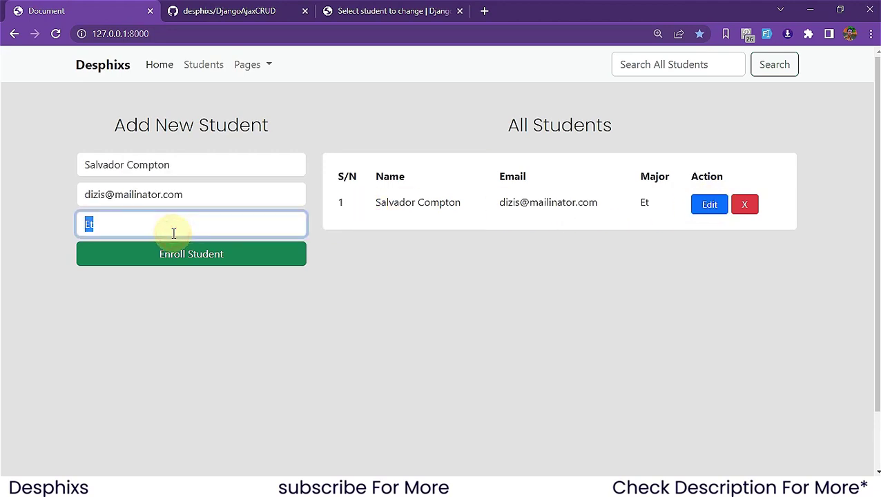
left_click(112, 164)
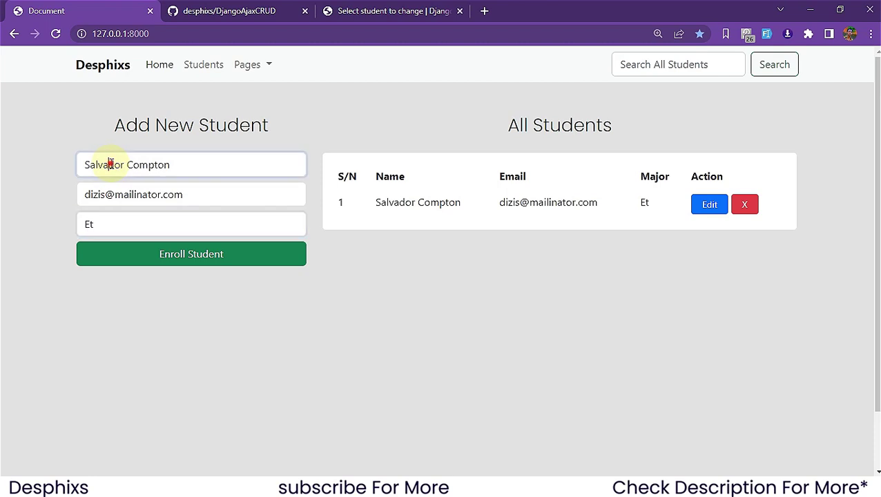
double_click(112, 164)
type("ra")
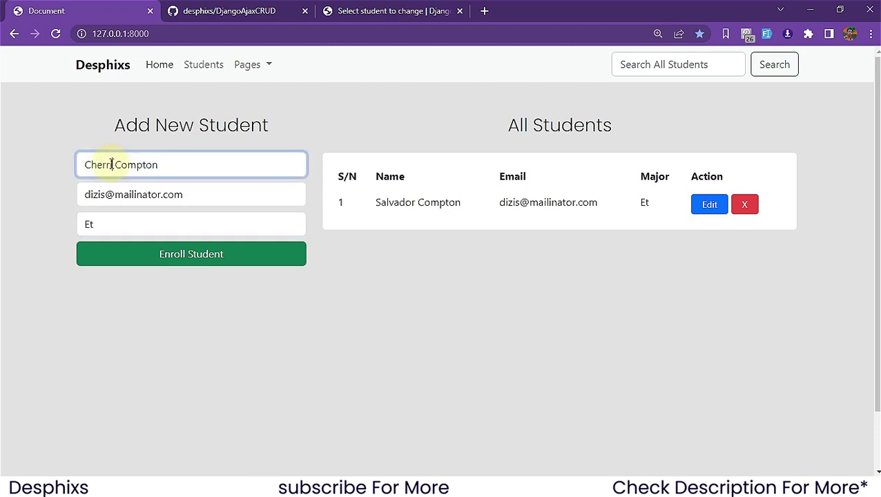
left_click(187, 262)
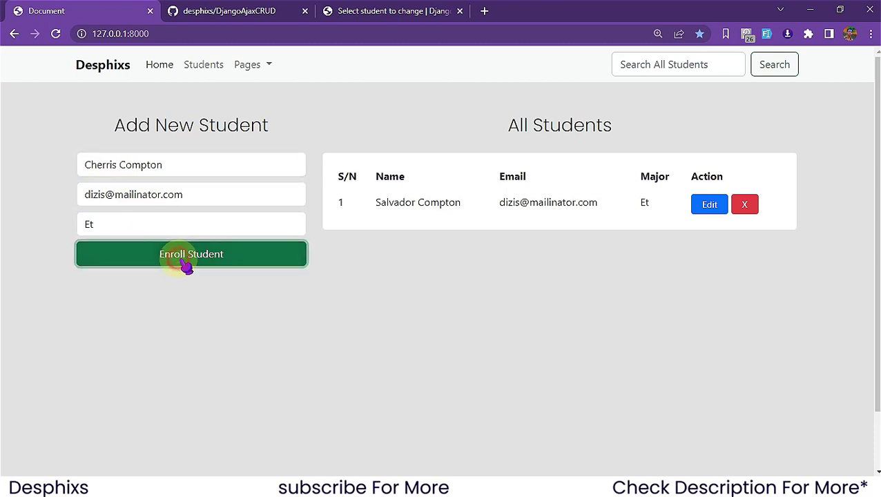
left_click(385, 11)
Reload the admin student list to confirm the rename, then go back to the student app
left_click(58, 34)
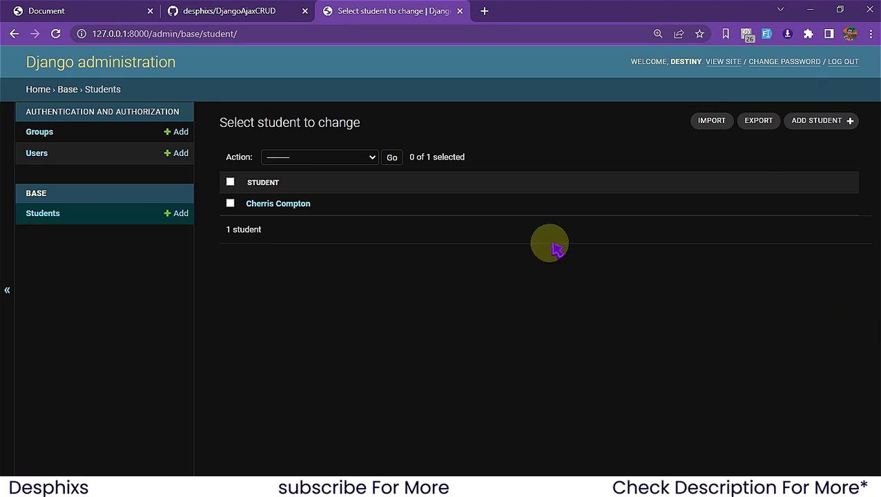
left_click(110, 8)
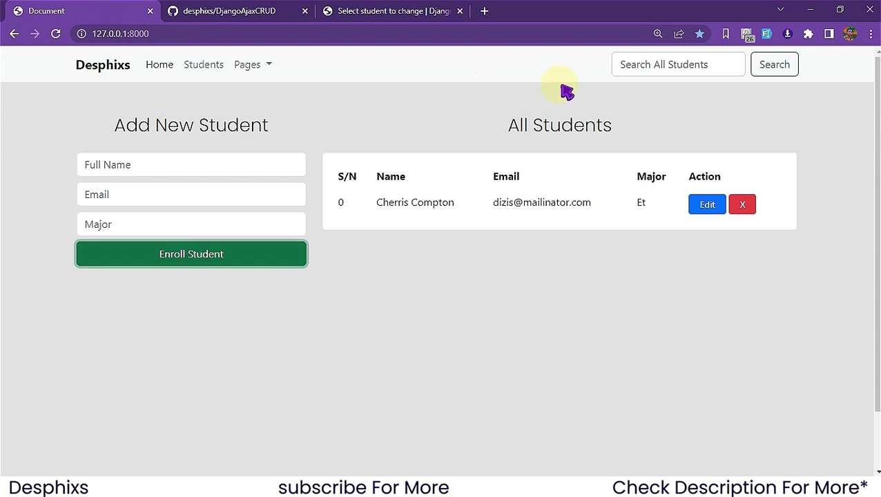
Enroll two auto-generated students with the form filler and reload the student app page
left_click(765, 33)
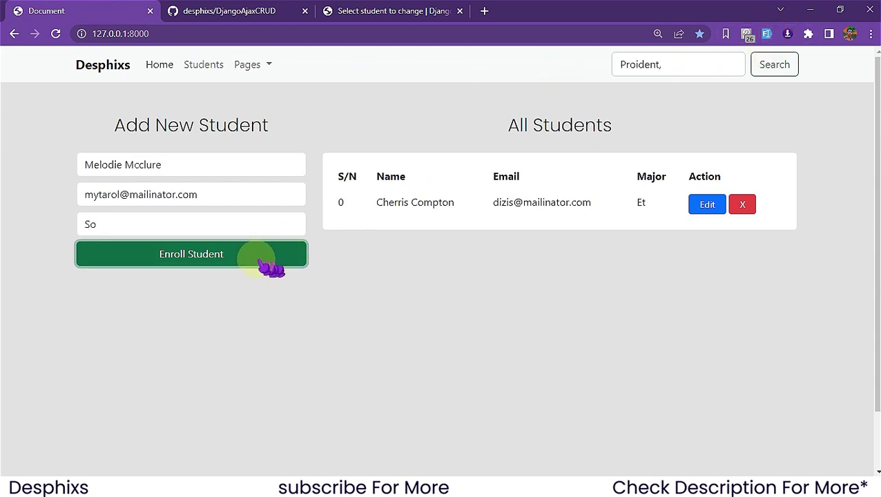
left_click(253, 256)
left_click(766, 33)
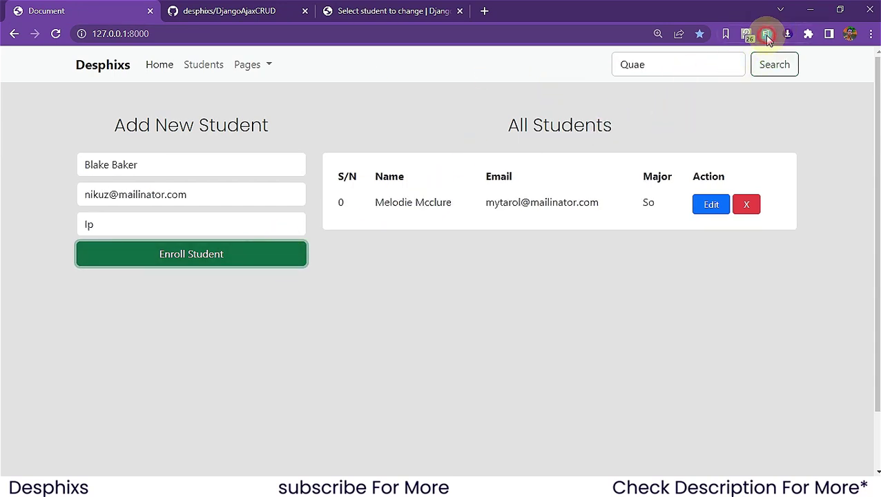
left_click(271, 265)
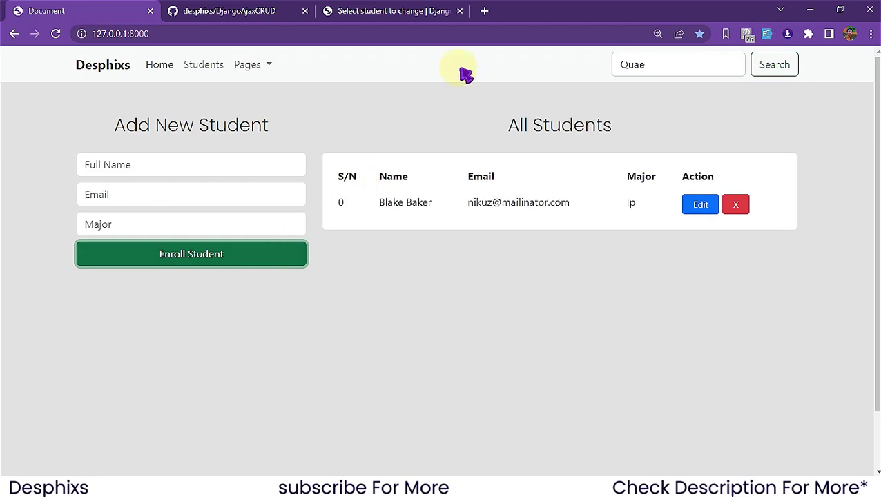
left_click(381, 31)
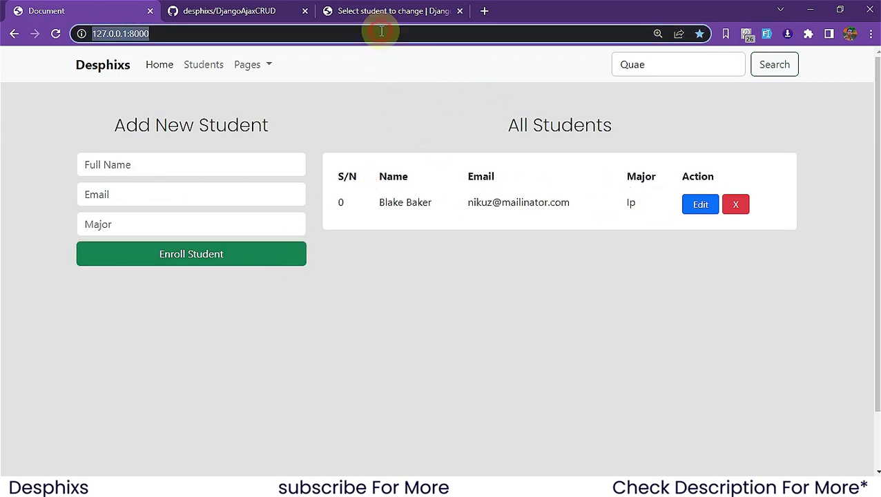
key("Return")
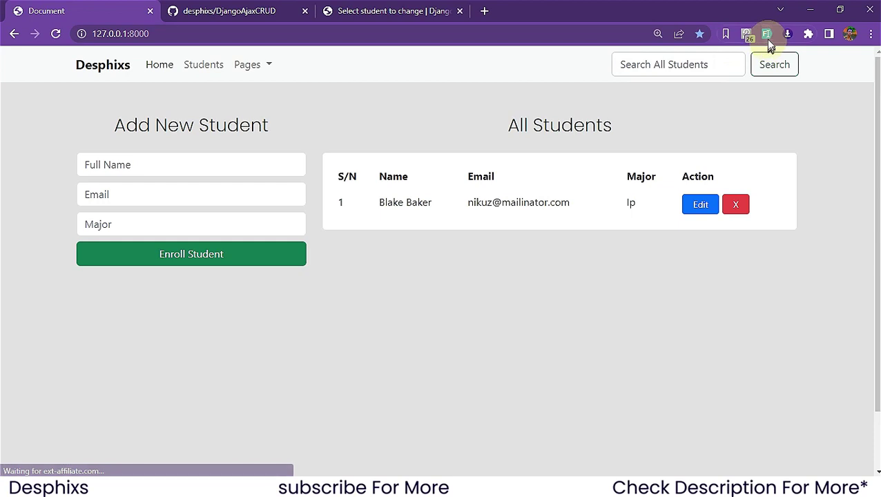
Enroll more generated students until five are listed, then return to the admin list
left_click(766, 34)
left_click(285, 262)
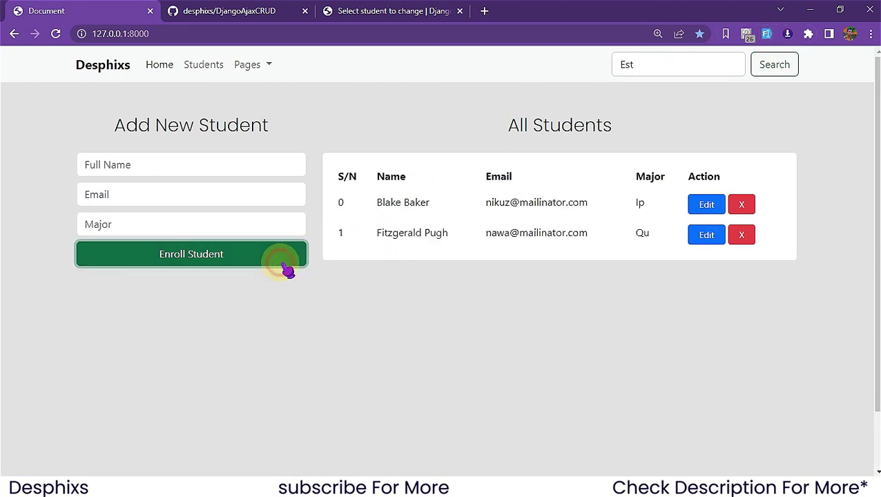
left_click(765, 34)
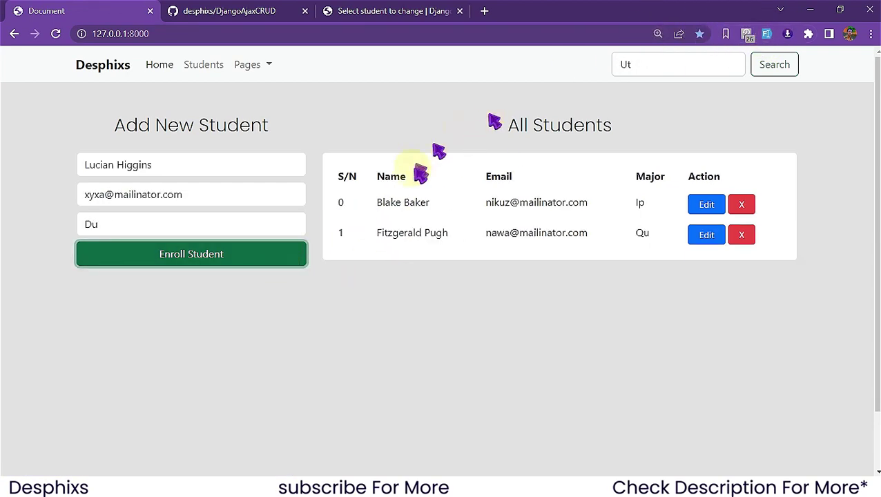
left_click(278, 259)
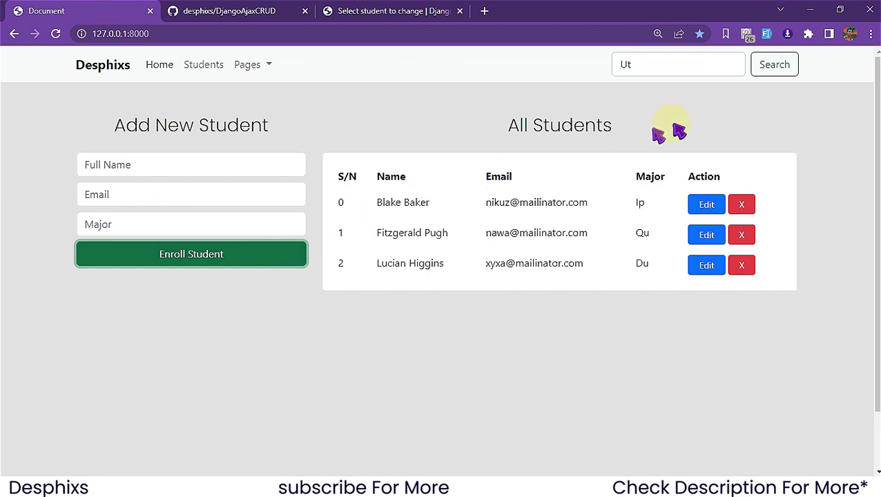
left_click(769, 34)
left_click(250, 266)
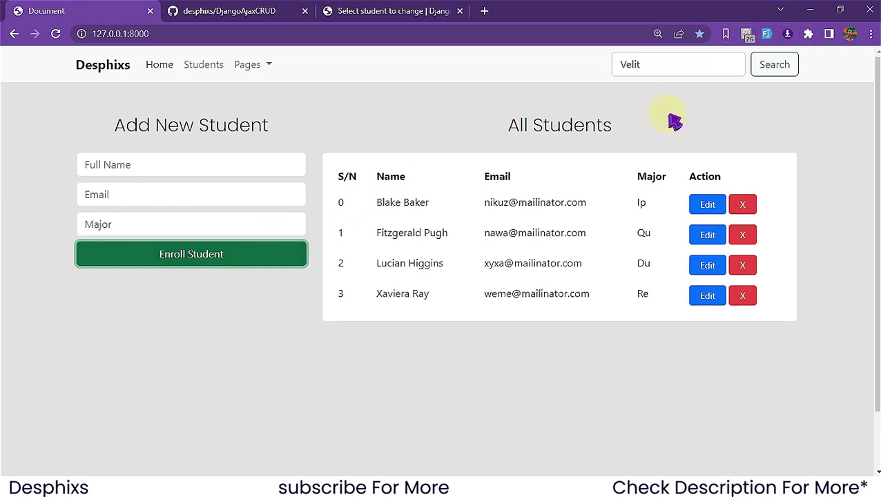
left_click(766, 34)
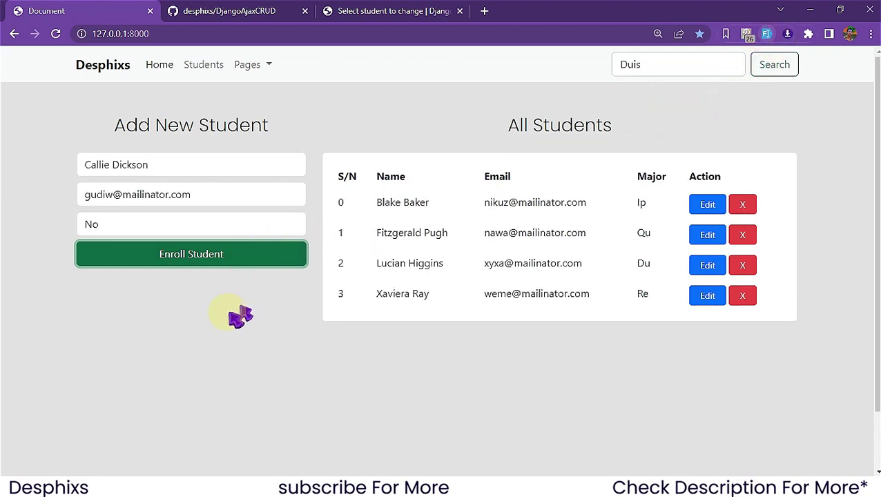
left_click(222, 265)
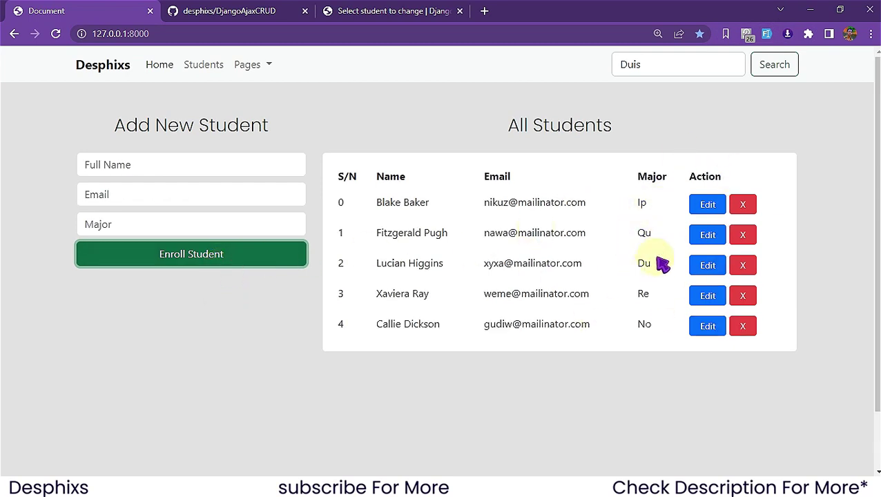
left_click(384, 9)
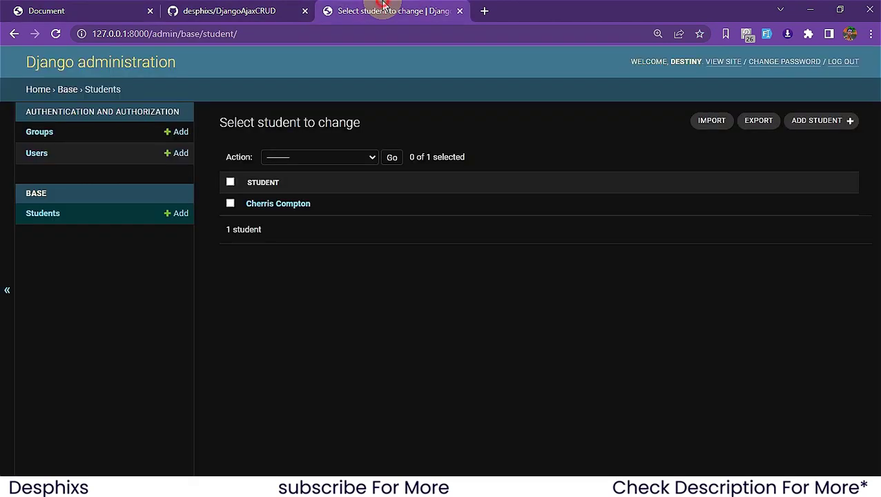
Reload the admin list, export the five students in csv format, and open Student-2022-08-23.csv
left_click(56, 33)
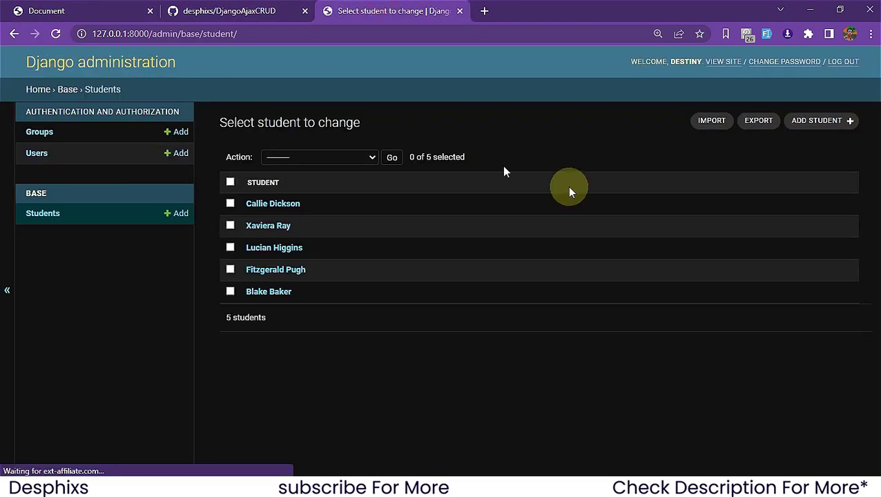
left_click(757, 122)
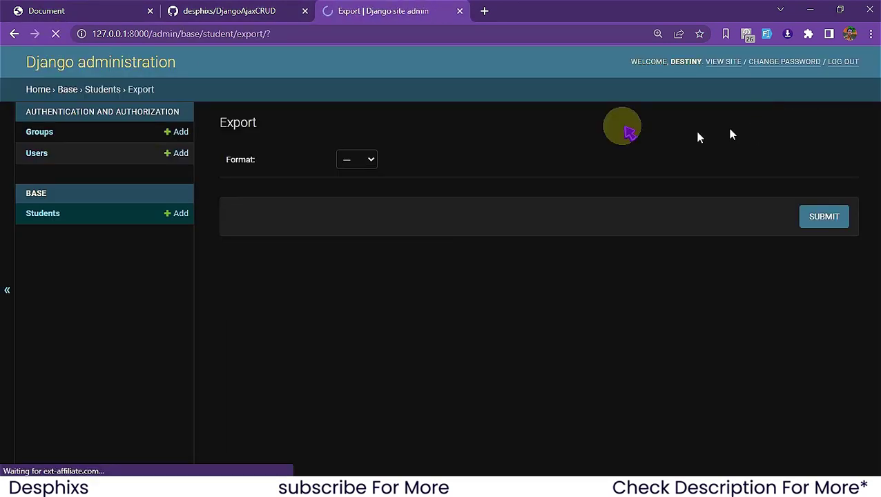
left_click(360, 158)
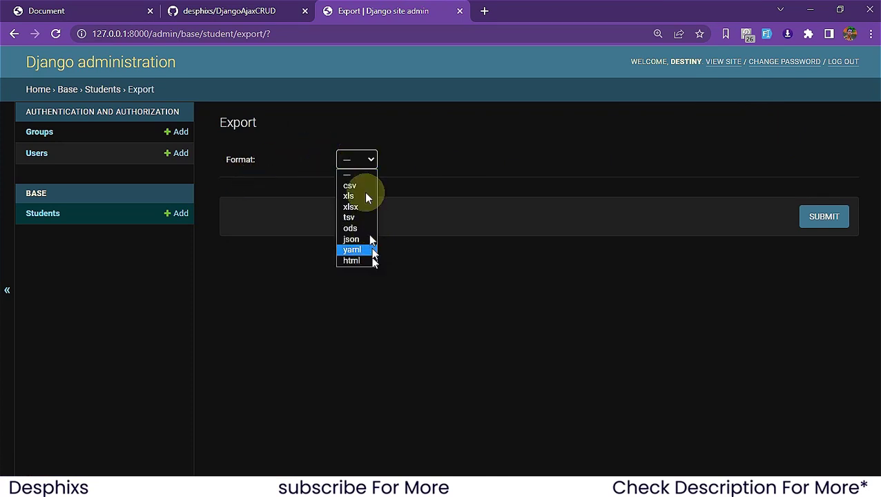
left_click(357, 186)
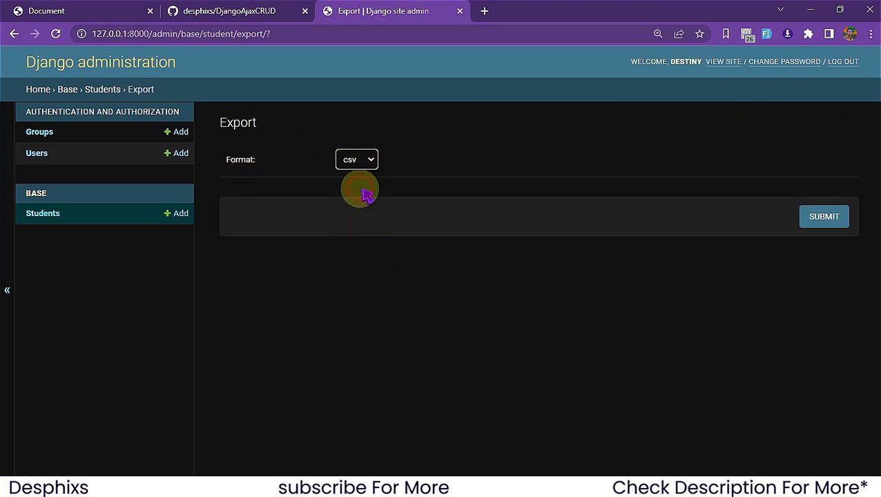
left_click(832, 217)
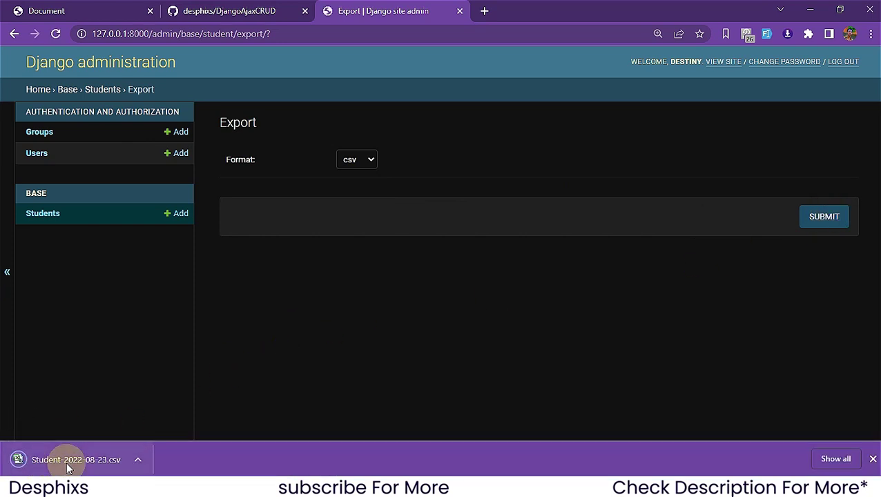
left_click(65, 464)
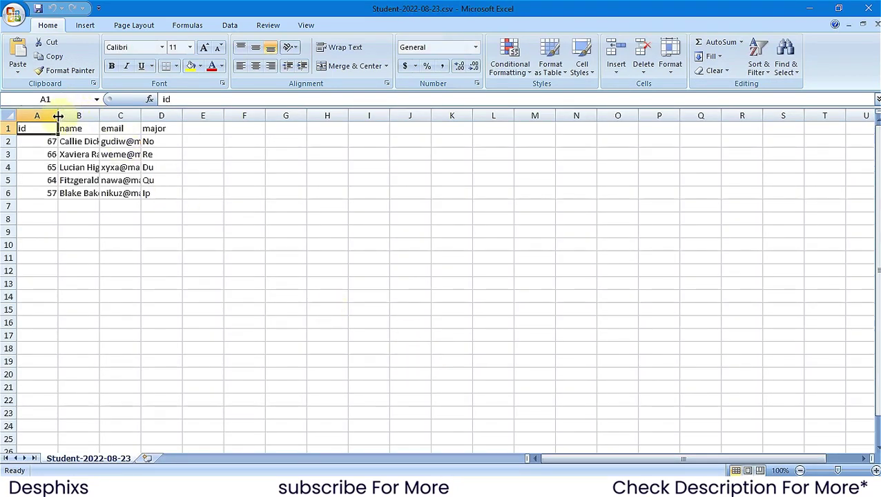
Auto-fit Excel columns B, C and D to the names, emails and majors, then return to Chrome
left_click_drag(41, 128, 62, 179)
left_click(64, 179)
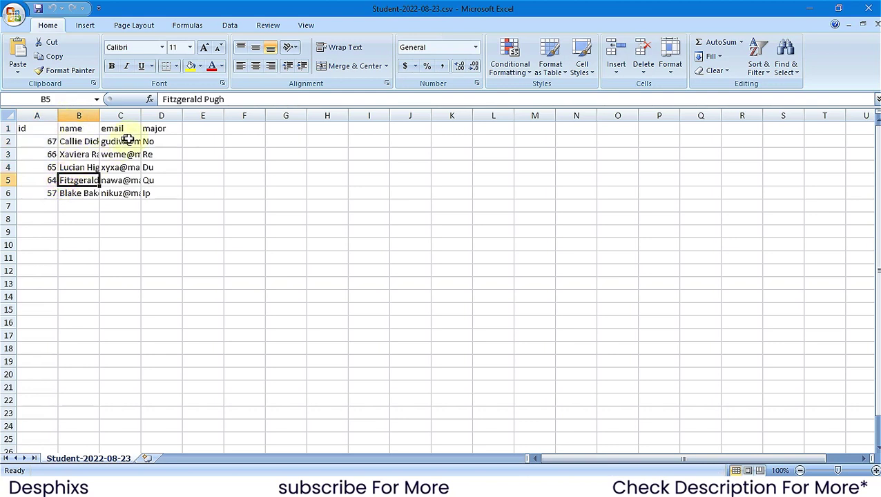
double_click(98, 115)
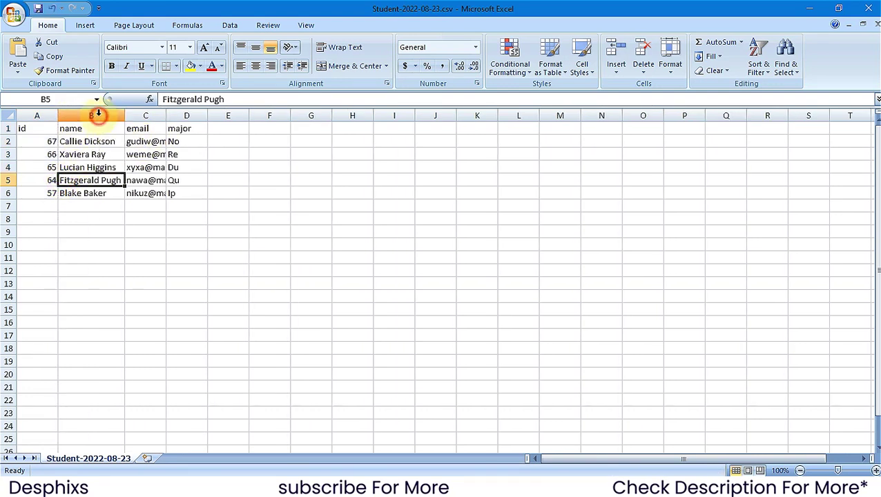
double_click(165, 116)
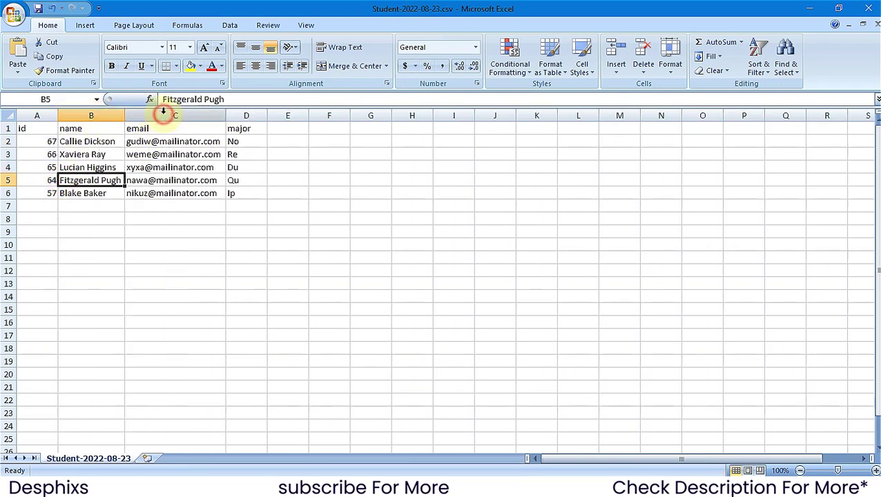
double_click(264, 115)
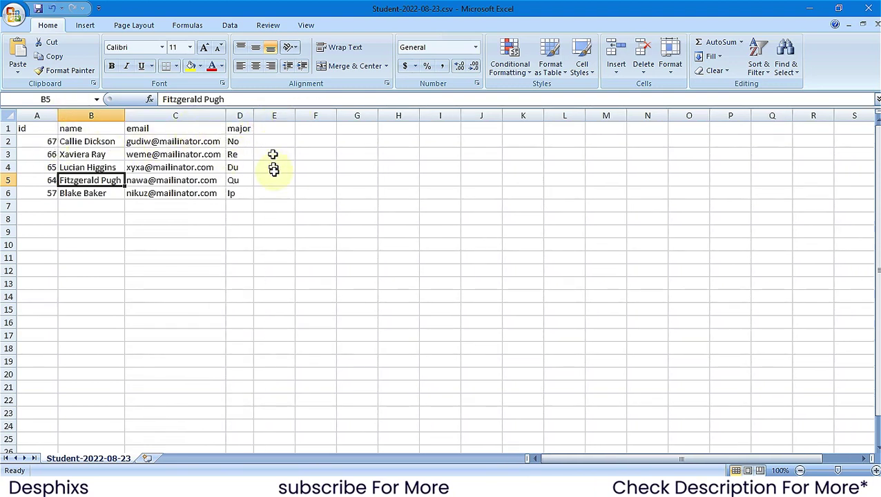
key("alt+Tab")
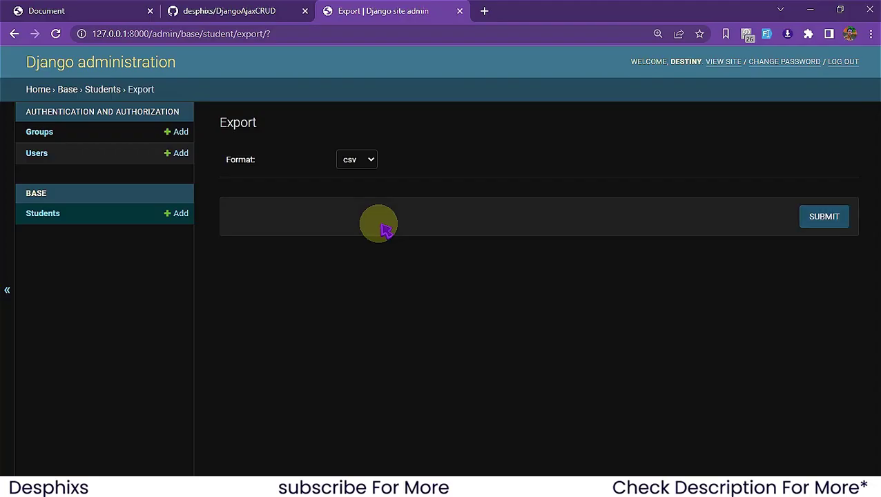
Bulk-delete every student except the first with the Delete selected students action
left_click(46, 212)
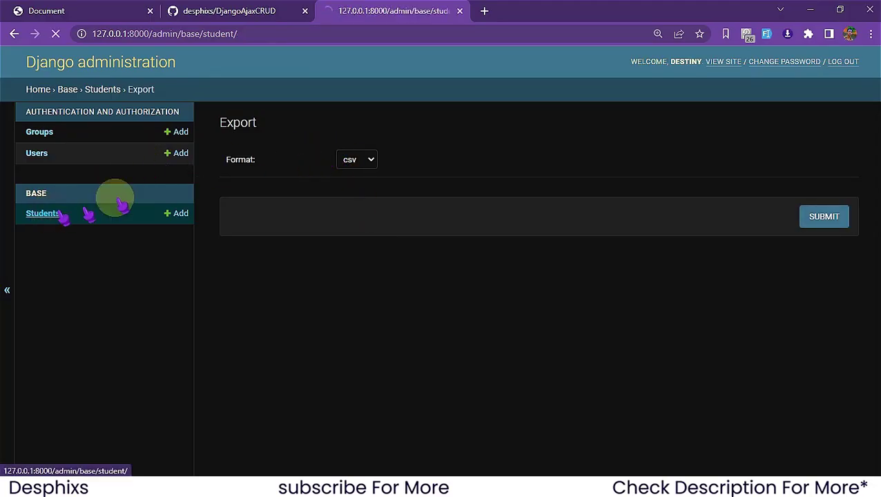
left_click(230, 183)
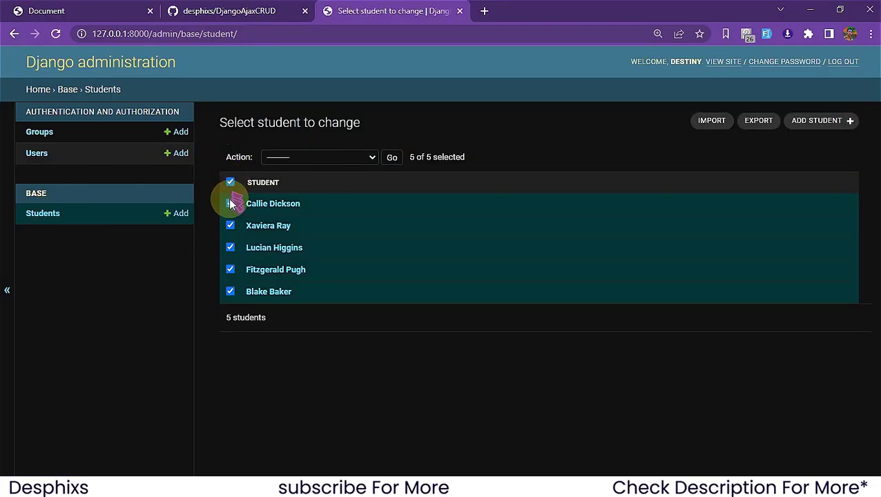
left_click(230, 203)
left_click(311, 157)
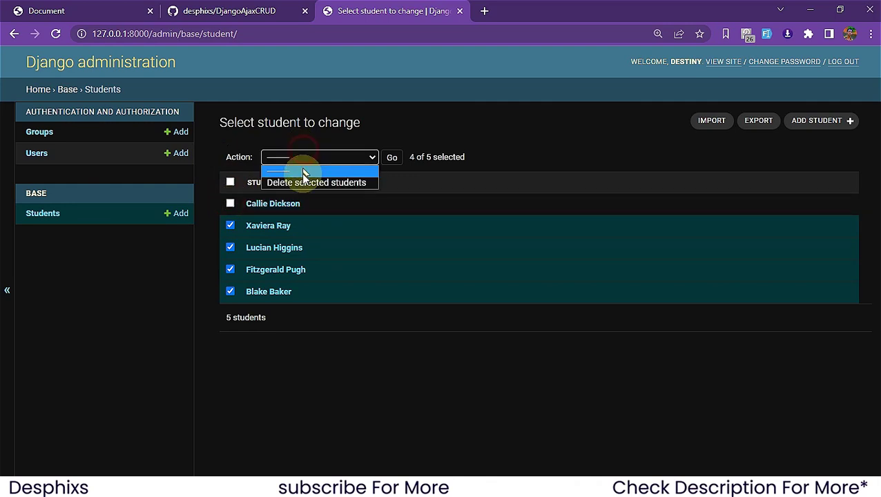
left_click(309, 180)
left_click(394, 157)
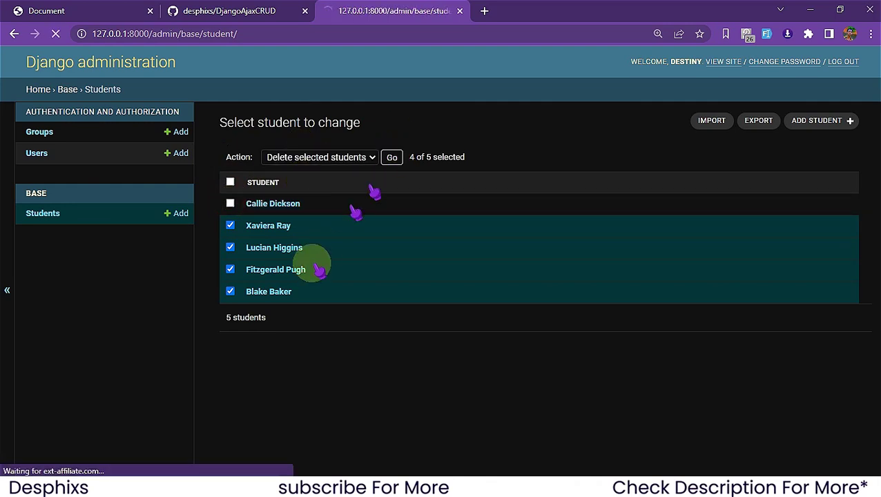
left_click(252, 307)
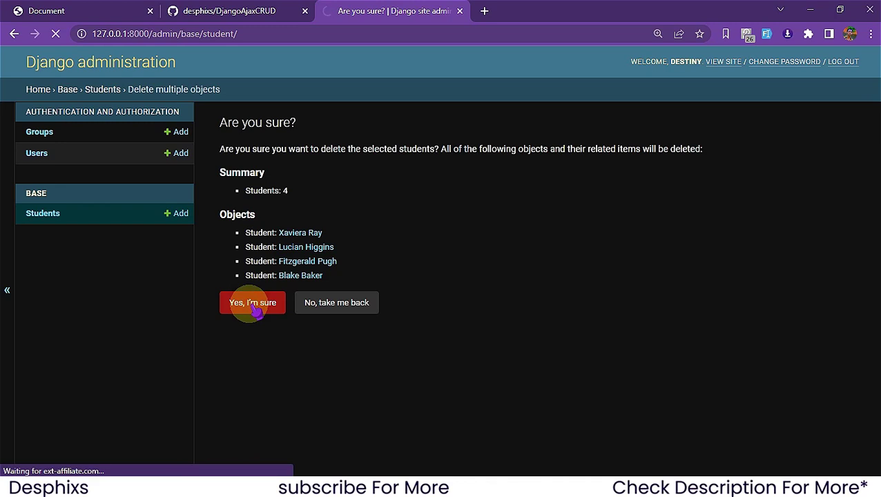
Reload the student app to confirm only one student remains, then return to admin
left_click(137, 7)
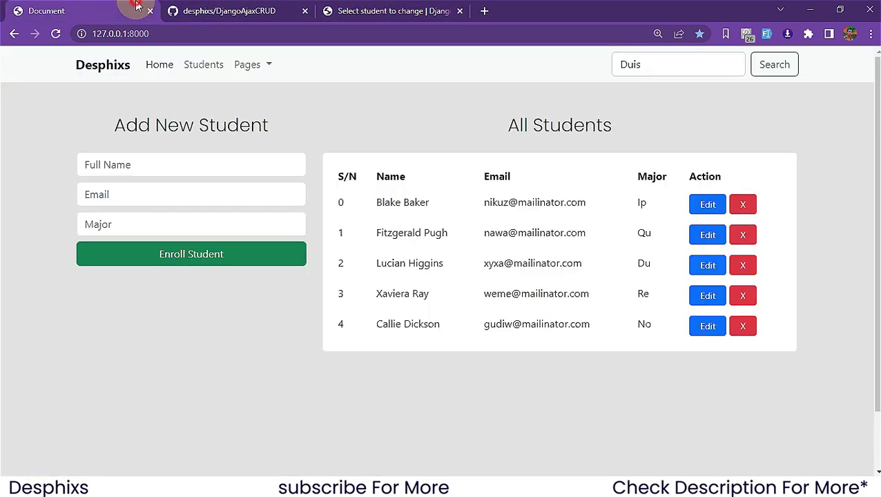
left_click(55, 33)
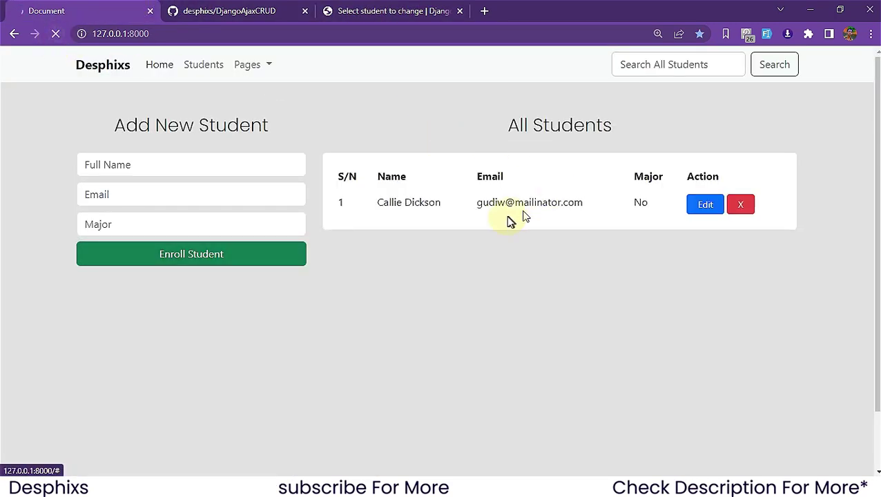
left_click(400, 10)
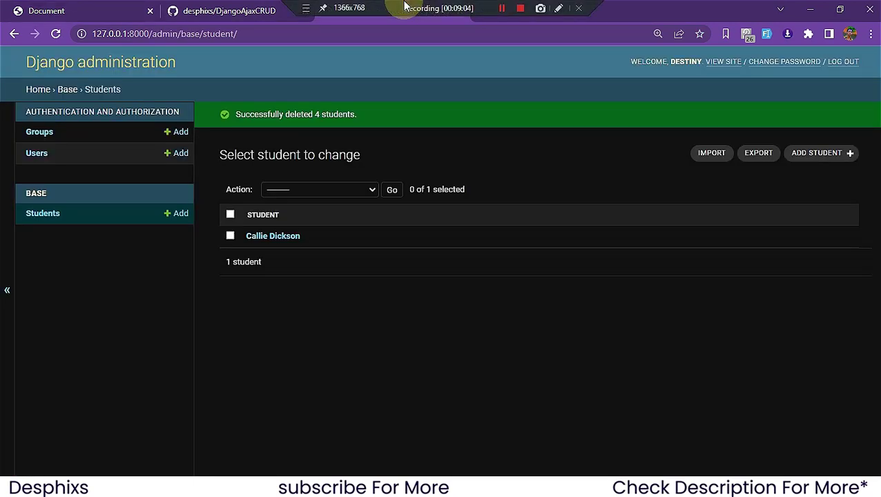
Import Student-2022-08-23.csv from Downloads in csv format, confirm it, and reload the student app
left_click(721, 156)
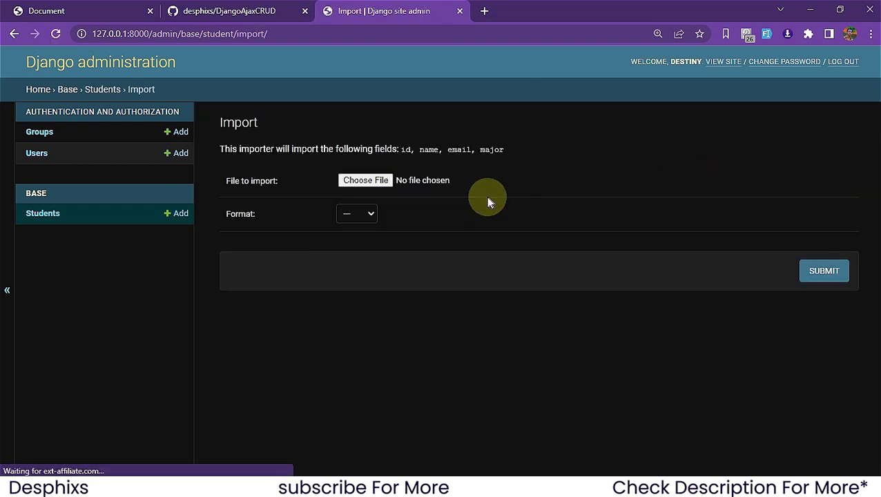
left_click(364, 180)
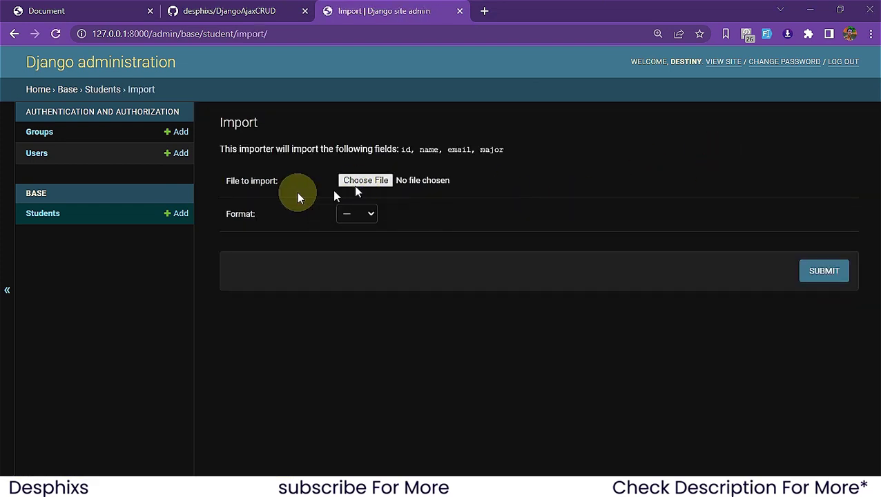
left_click(59, 117)
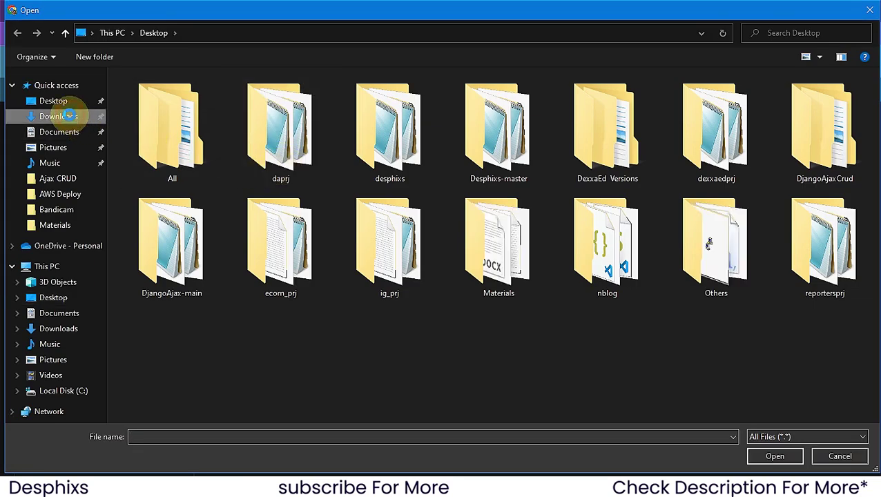
double_click(140, 130)
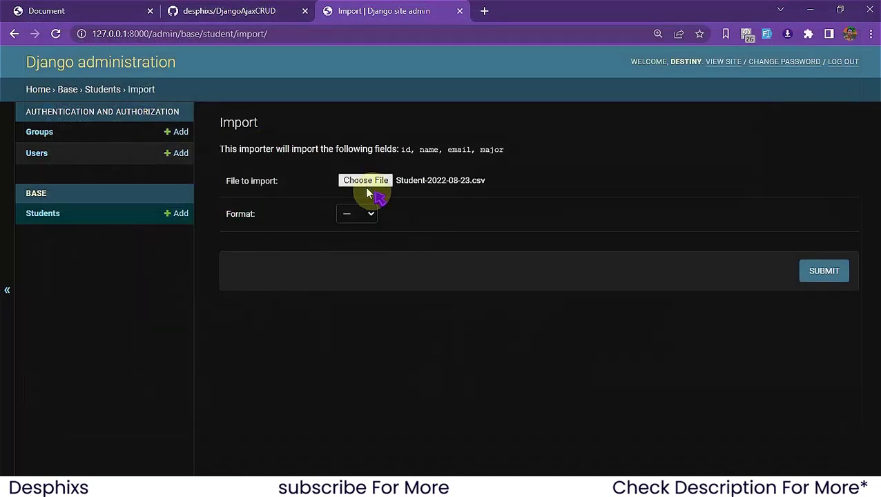
left_click(366, 213)
left_click(366, 239)
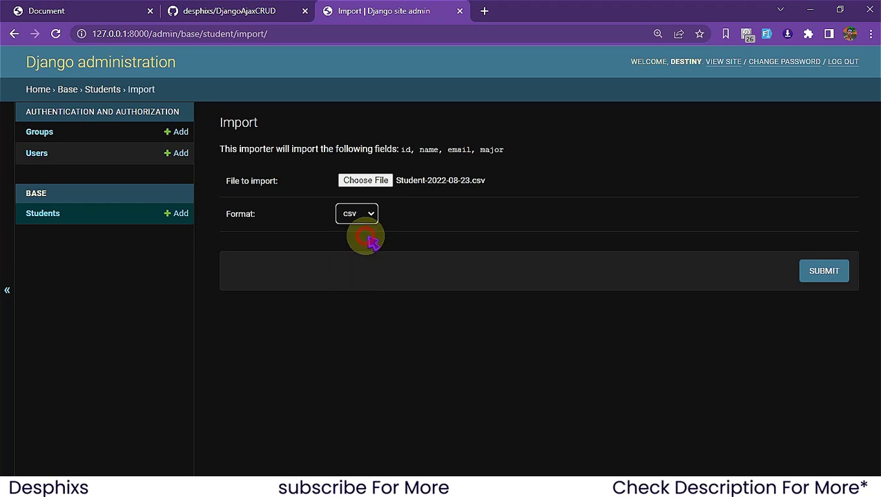
left_click(821, 271)
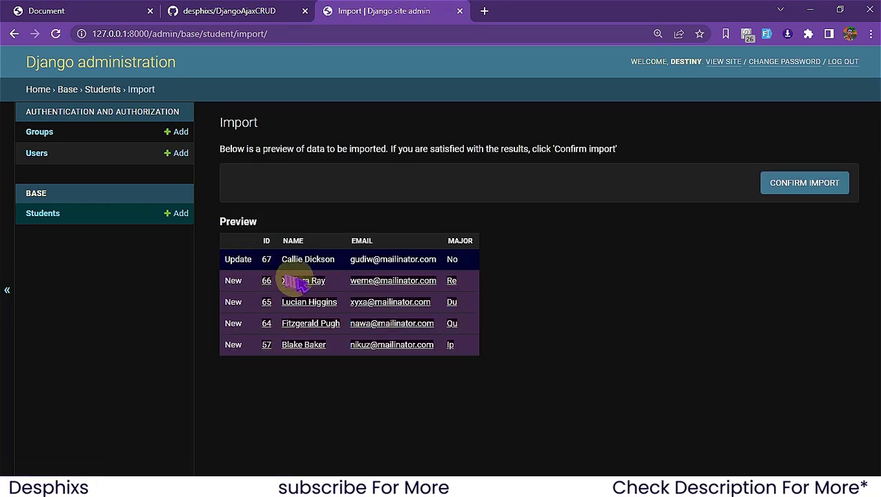
left_click(781, 198)
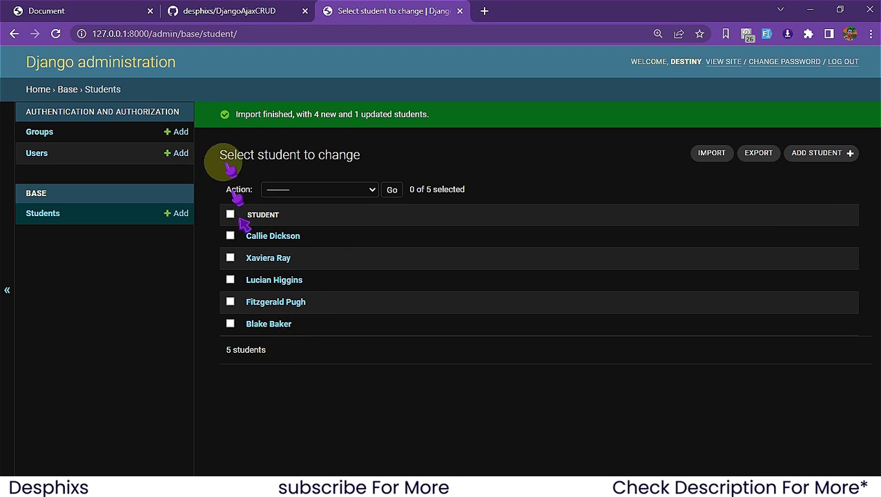
left_click(145, 8)
left_click(55, 34)
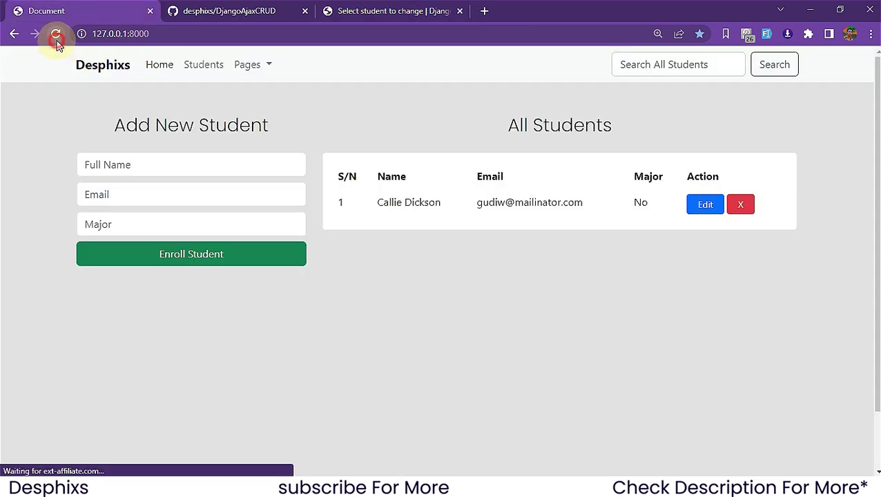